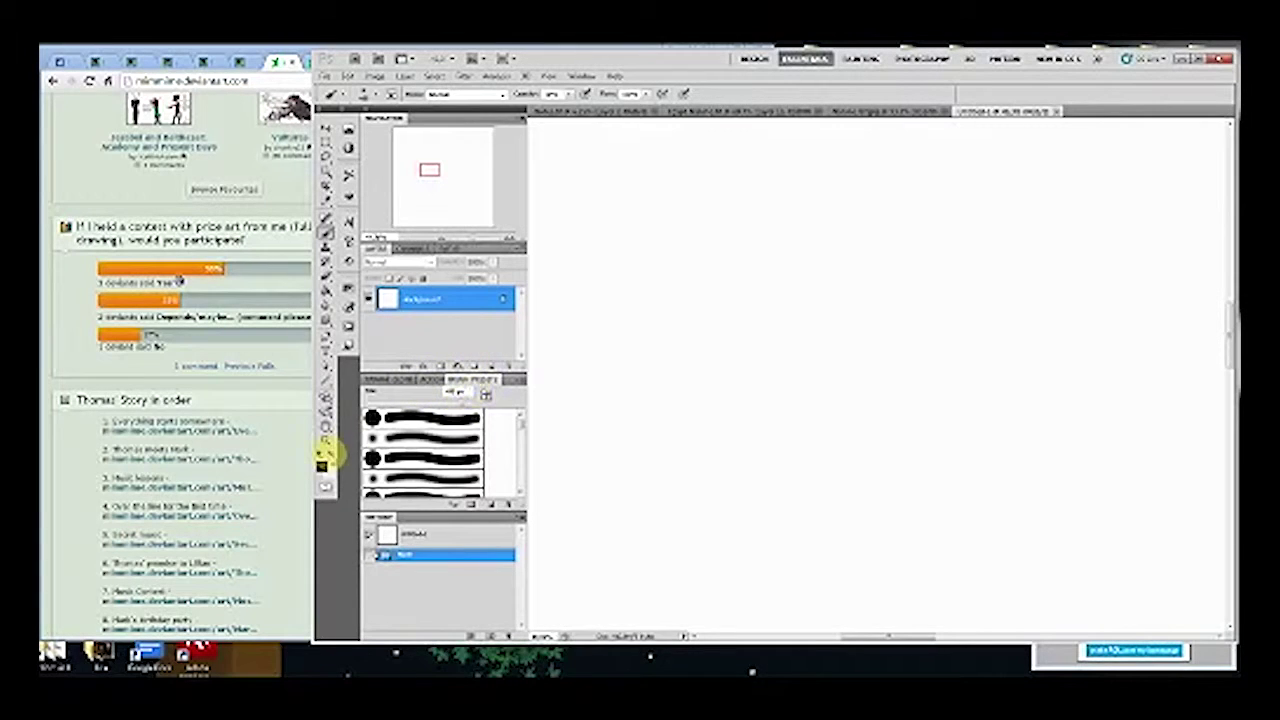
Set the foreground colour to bright red and add a new layer above the background.
left_click(322, 464)
left_click(711, 487)
left_click(894, 446)
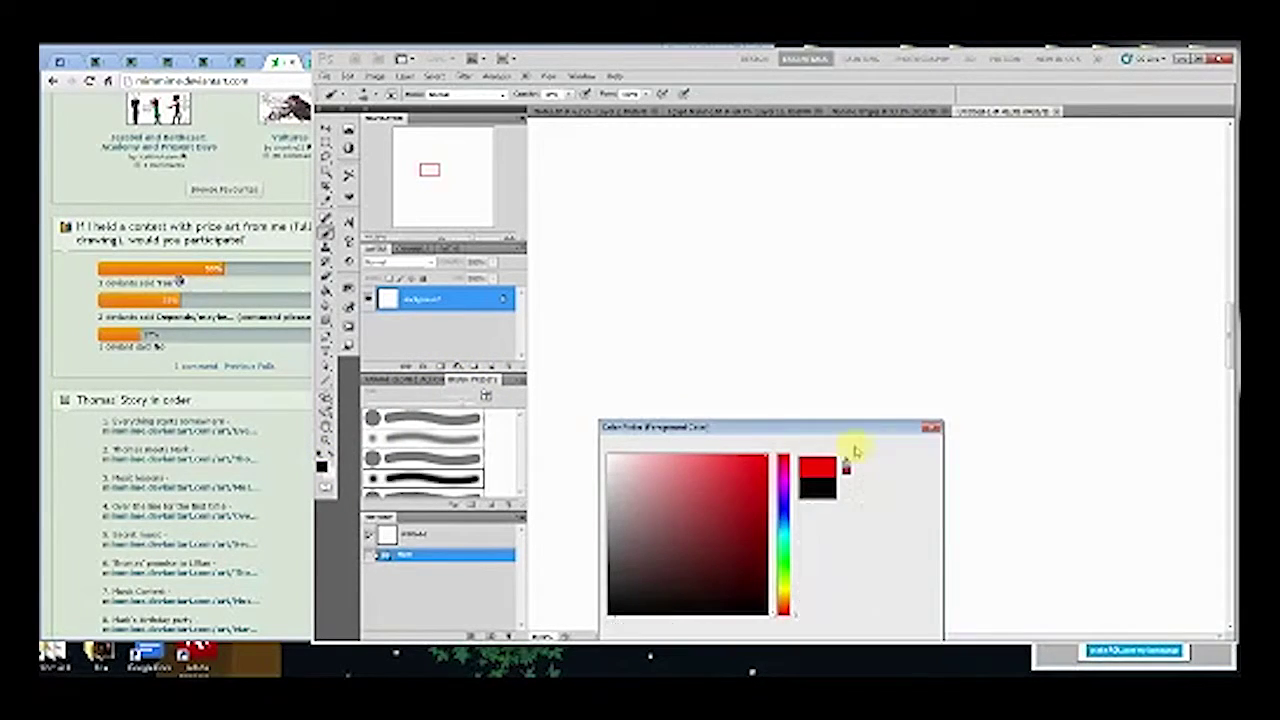
left_click(491, 367)
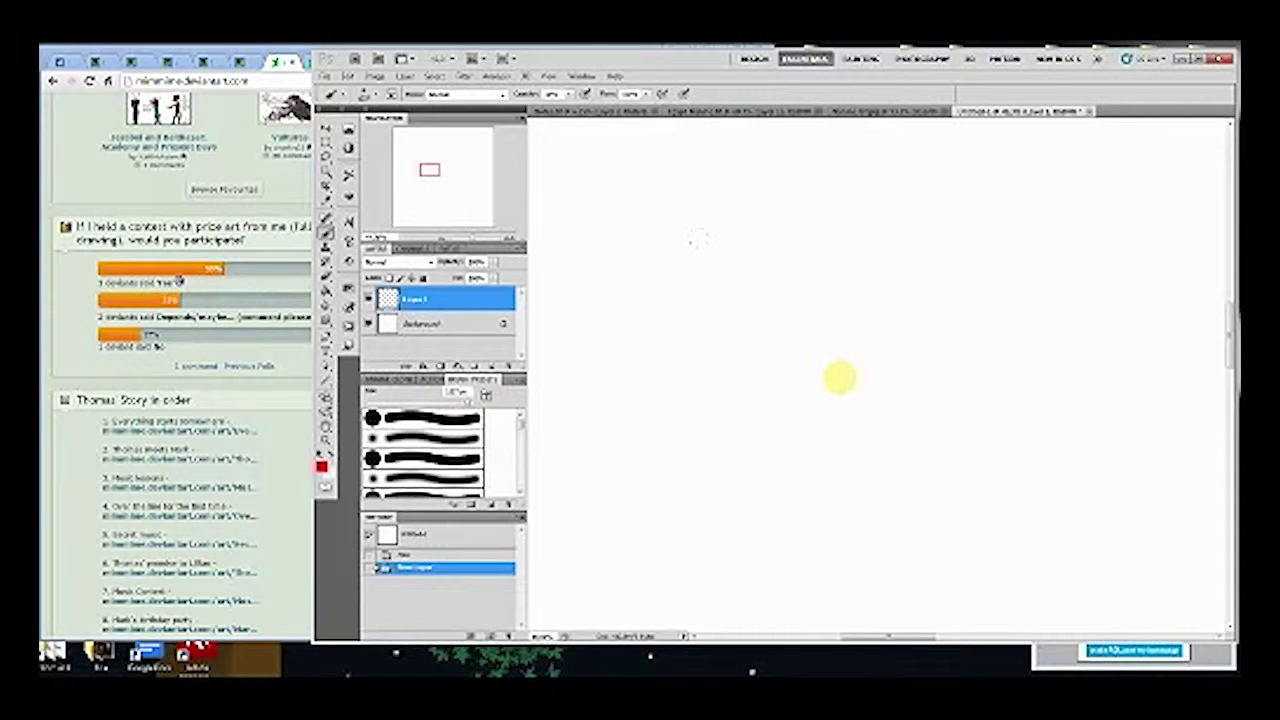
Raise the brush opacity to full and stamp one large solid red circle near the middle of the view.
left_click_drag(840, 377, 848, 392)
left_click(570, 94)
left_click_drag(568, 107, 656, 112)
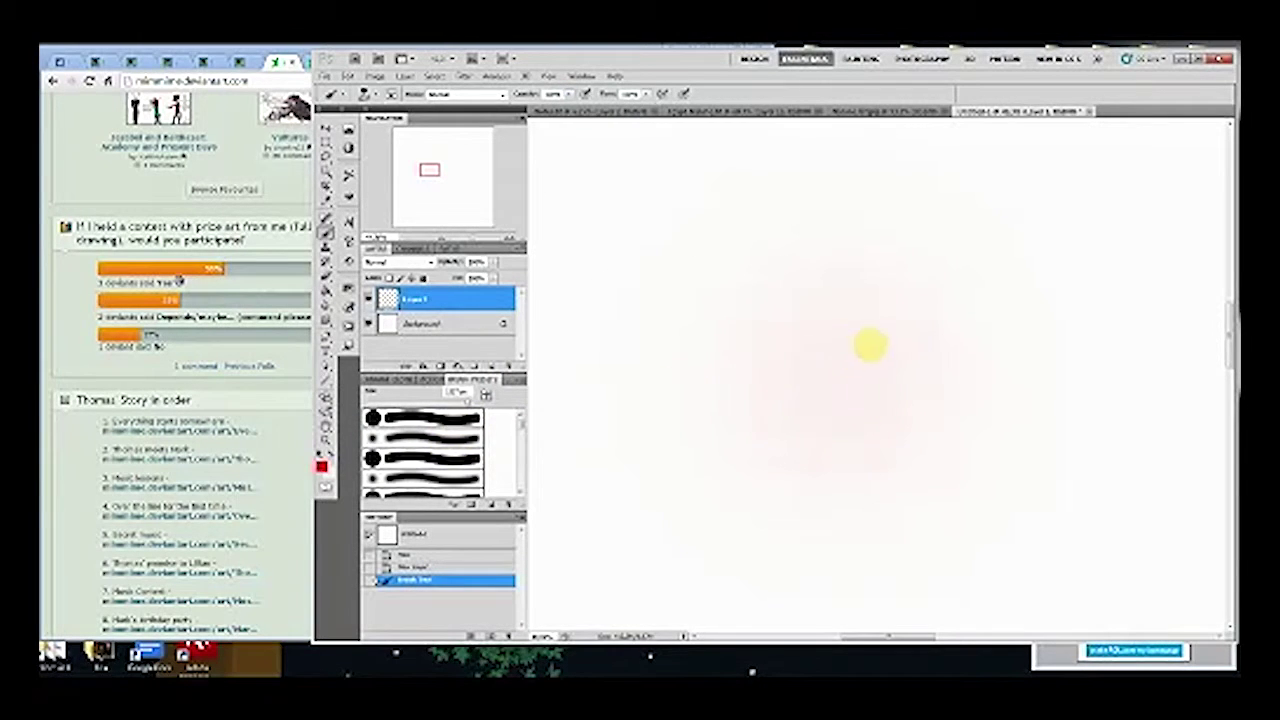
left_click(846, 357)
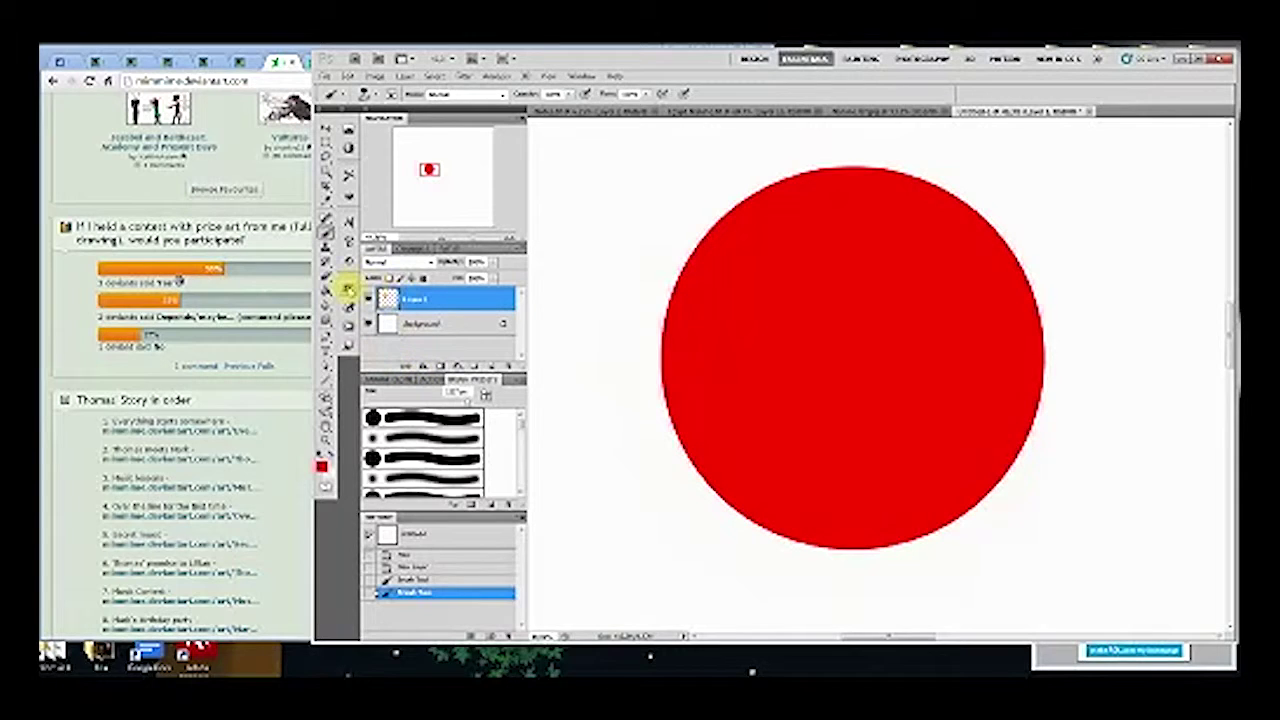
Set the Brush tool's foreground and background colours to white and black.
left_click(338, 432)
left_click(574, 340, "alt")
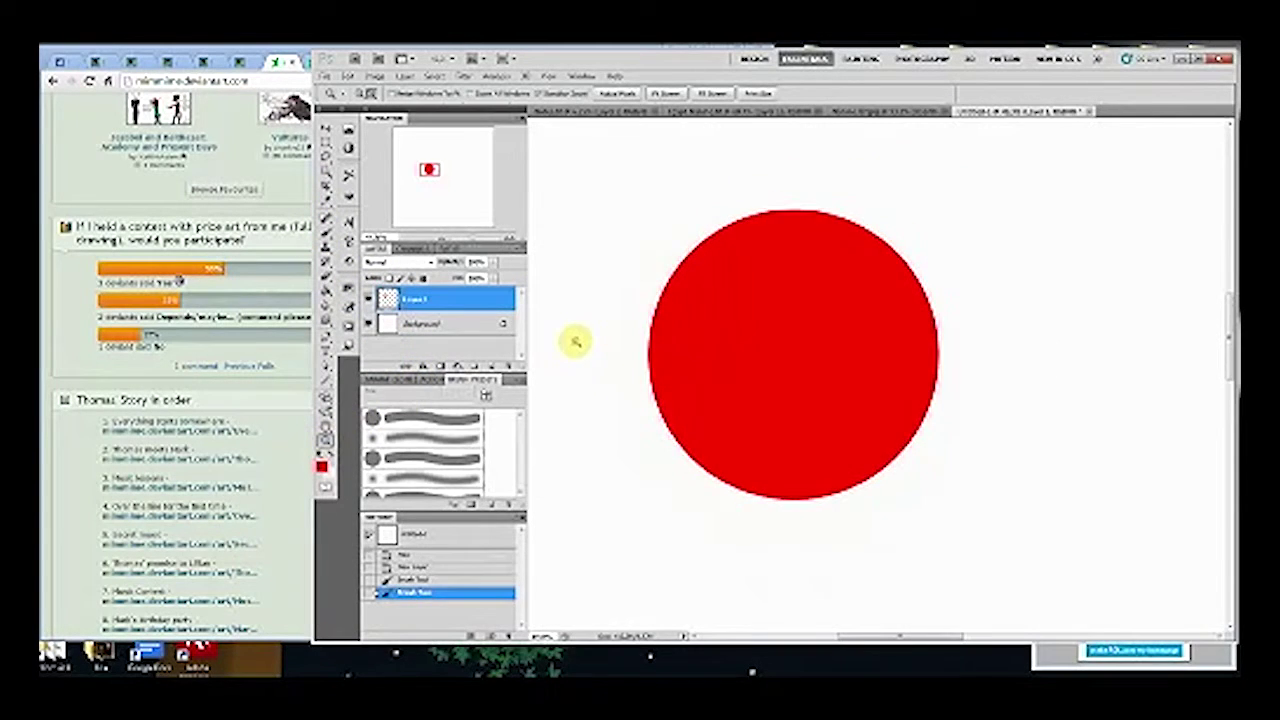
left_click_drag(745, 332, 796, 308)
left_click(326, 228)
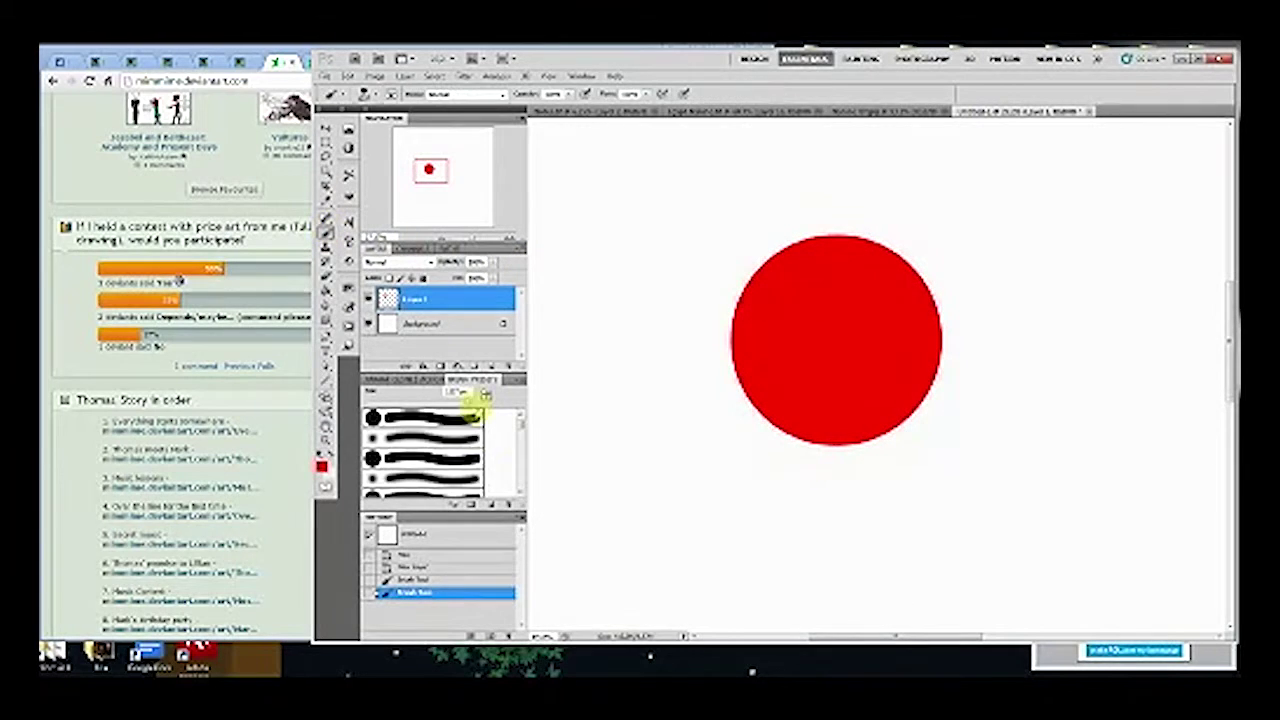
left_click(321, 466)
left_click_drag(755, 563, 770, 601)
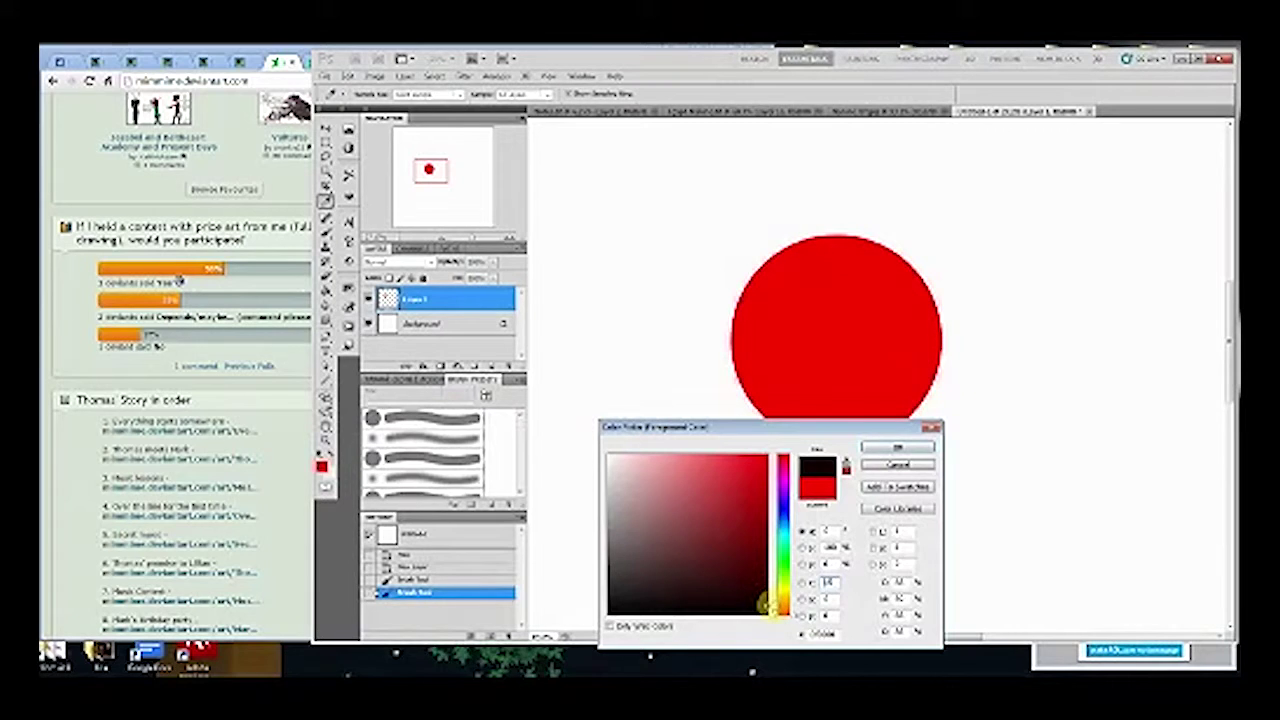
left_click(899, 448)
left_click(326, 468)
left_click(899, 448)
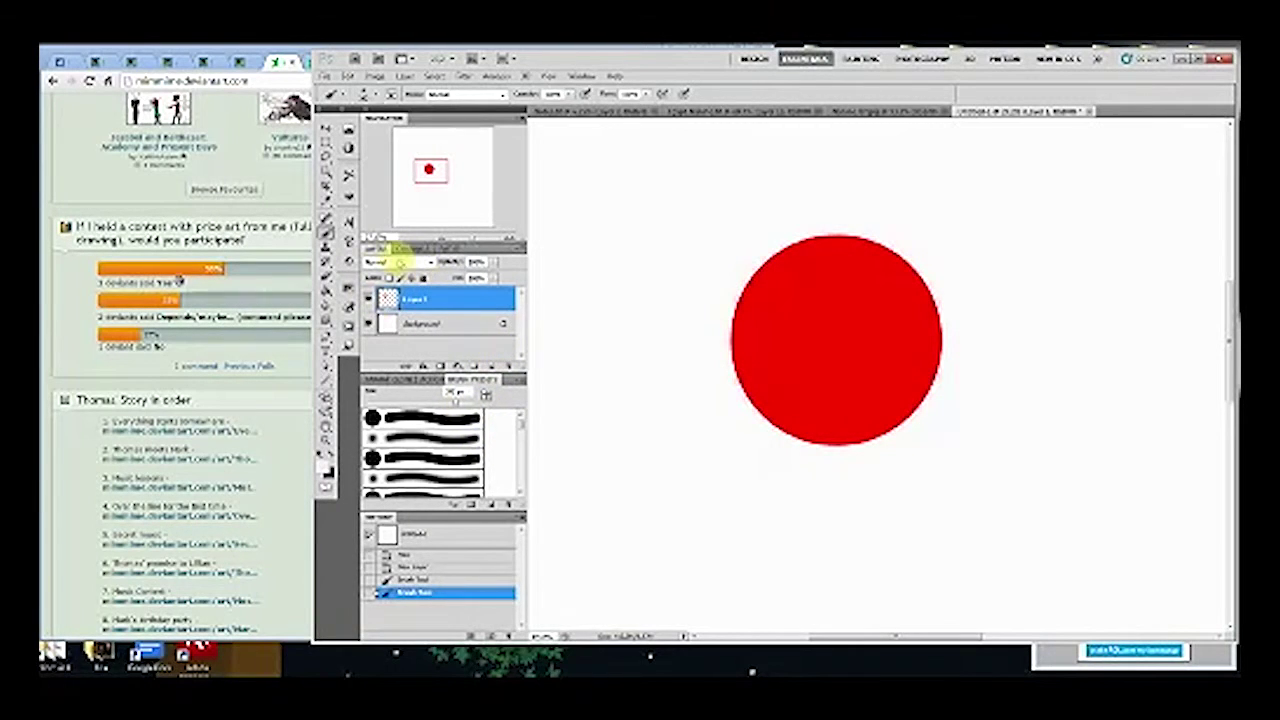
Add a new layer above the red circle and clip it to the circle's layer.
left_click(490, 365)
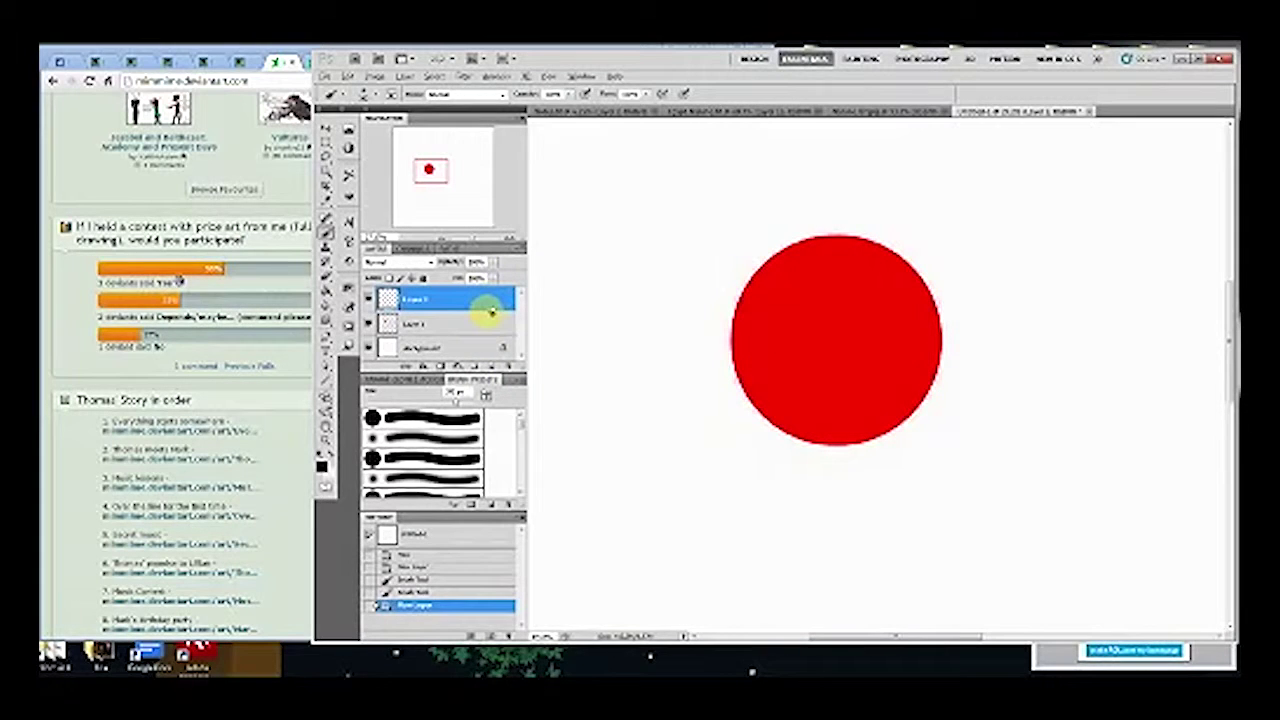
left_click(491, 313, "alt")
left_click(491, 313, "alt")
left_click(492, 312, "alt")
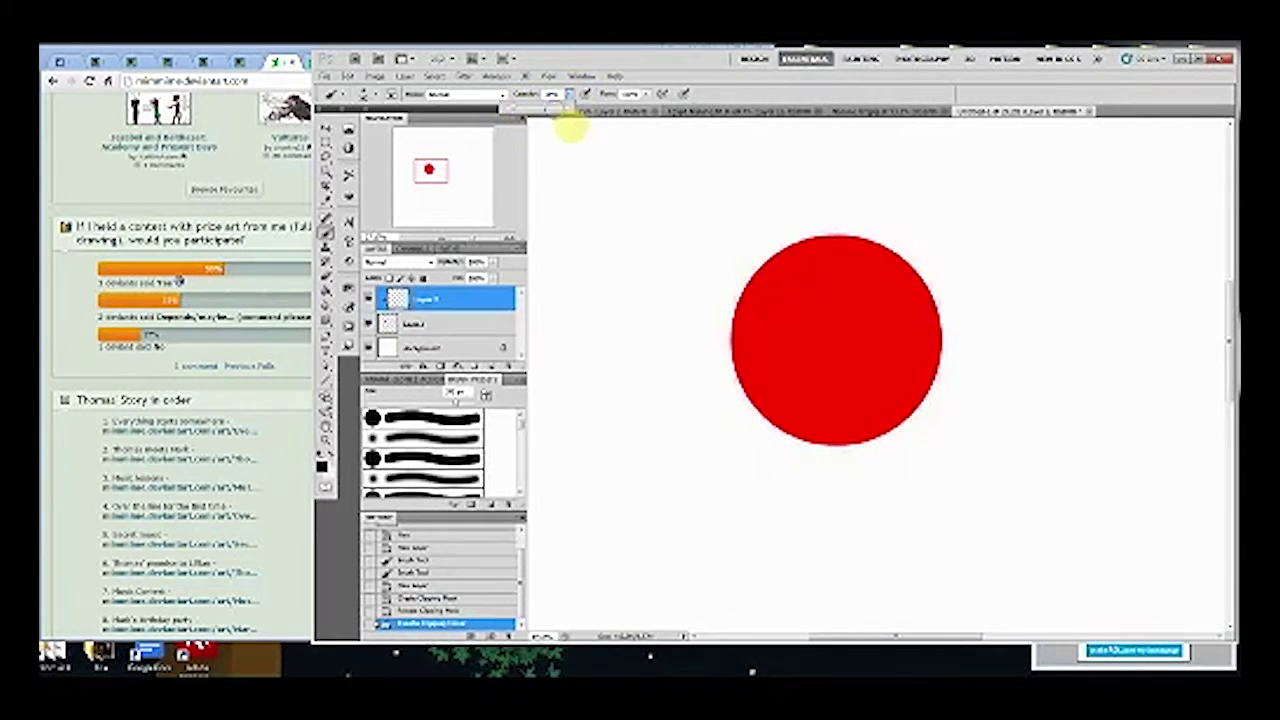
Shade the lower and outer edges of the red circle with a large, soft, low-opacity black brush.
left_click(574, 96)
left_click(570, 96)
left_click(571, 101)
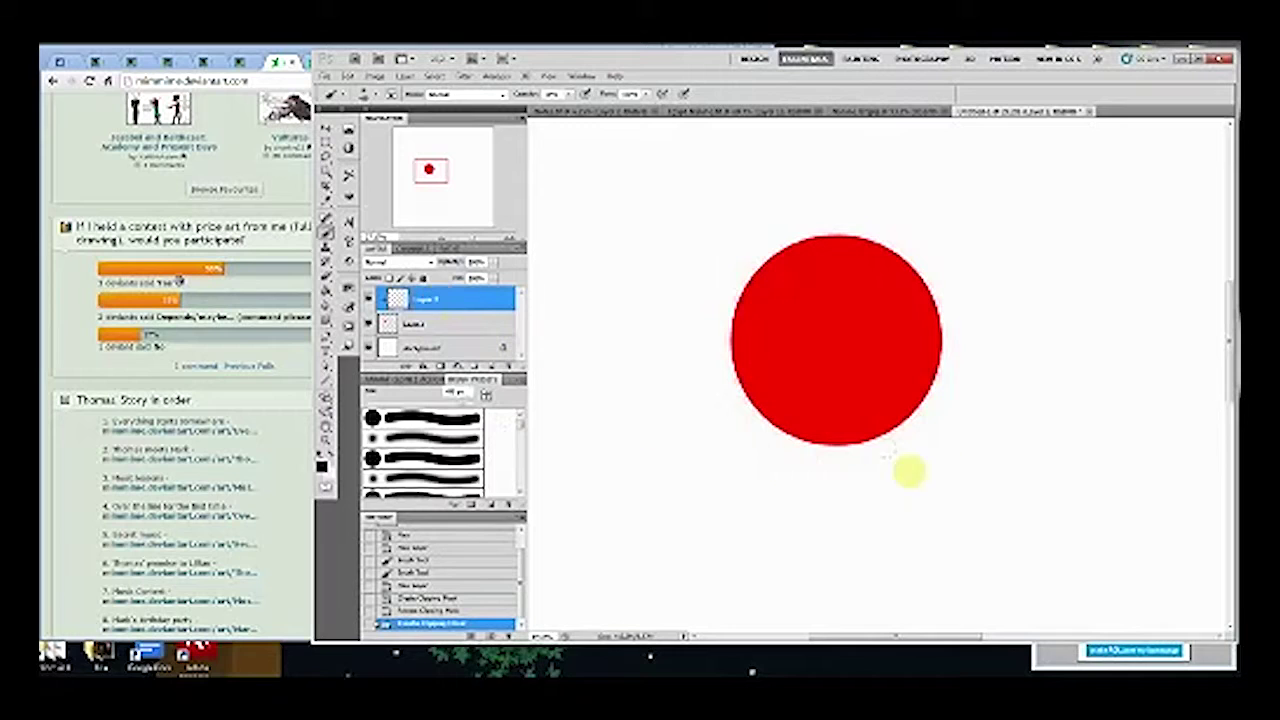
mouse_move(653, 352)
left_mouse_down()
mouse_move(828, 414)
mouse_move(874, 384)
mouse_move(698, 384)
left_mouse_up()
mouse_move(760, 425)
left_mouse_down()
mouse_move(893, 400)
mouse_move(674, 286)
mouse_move(866, 163)
mouse_move(640, 283)
mouse_move(936, 197)
mouse_move(638, 295)
mouse_move(926, 202)
mouse_move(650, 380)
mouse_move(926, 256)
mouse_move(729, 424)
mouse_move(972, 328)
left_mouse_up()
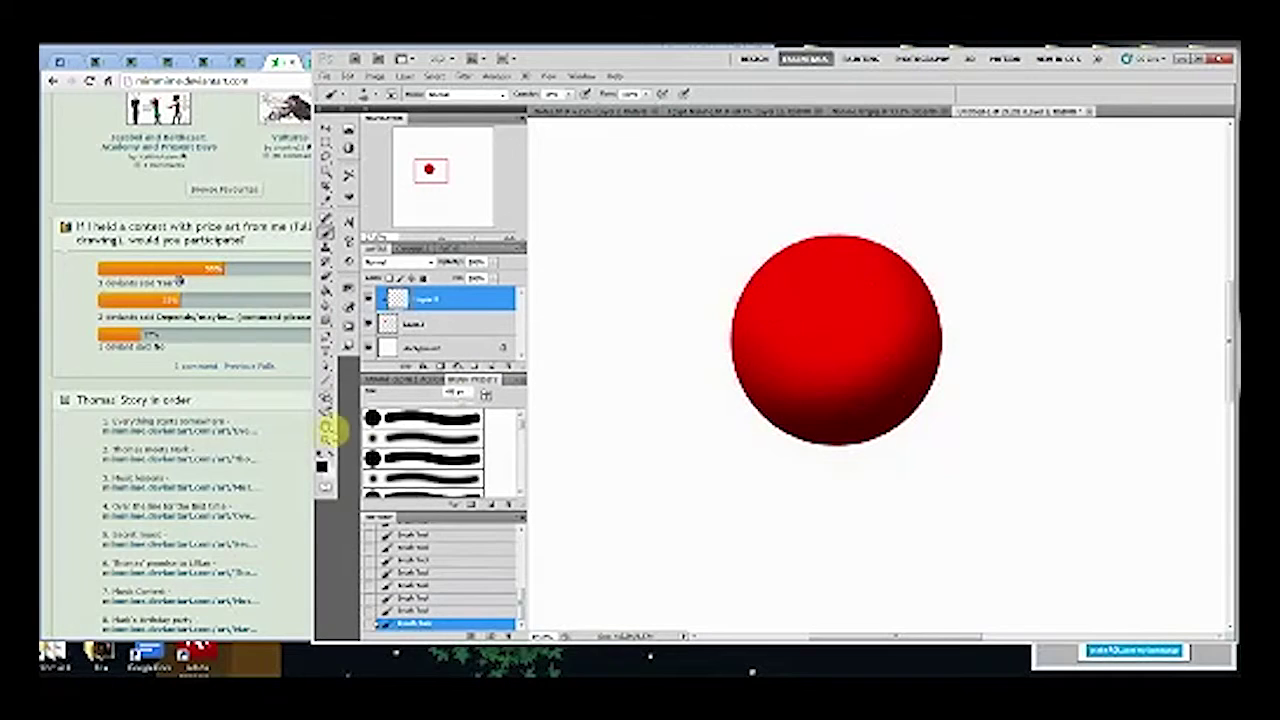
Paint a soft white highlight on the upper-left part of the ball in the clipped layer.
left_click(333, 453)
mouse_move(684, 334)
left_mouse_down()
mouse_move(766, 206)
mouse_move(914, 251)
mouse_move(903, 266)
mouse_move(909, 193)
mouse_move(840, 166)
mouse_move(709, 252)
mouse_move(890, 221)
mouse_move(945, 240)
mouse_move(826, 229)
mouse_move(877, 257)
mouse_move(826, 223)
mouse_move(841, 248)
mouse_move(886, 243)
mouse_move(826, 286)
mouse_move(886, 189)
mouse_move(790, 253)
left_mouse_up()
left_click(447, 368)
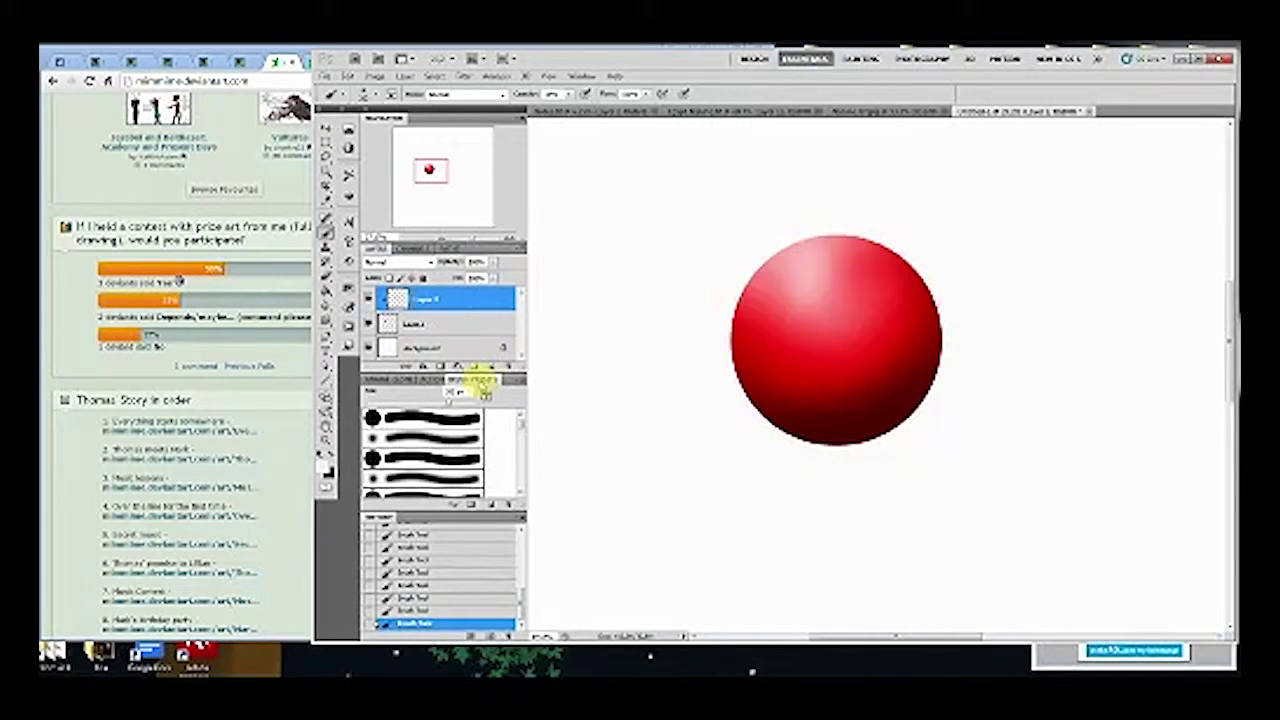
Add a new layer between the background and the circle layer and paint a soft black shadow under the ball.
left_click(465, 345)
left_click(494, 368)
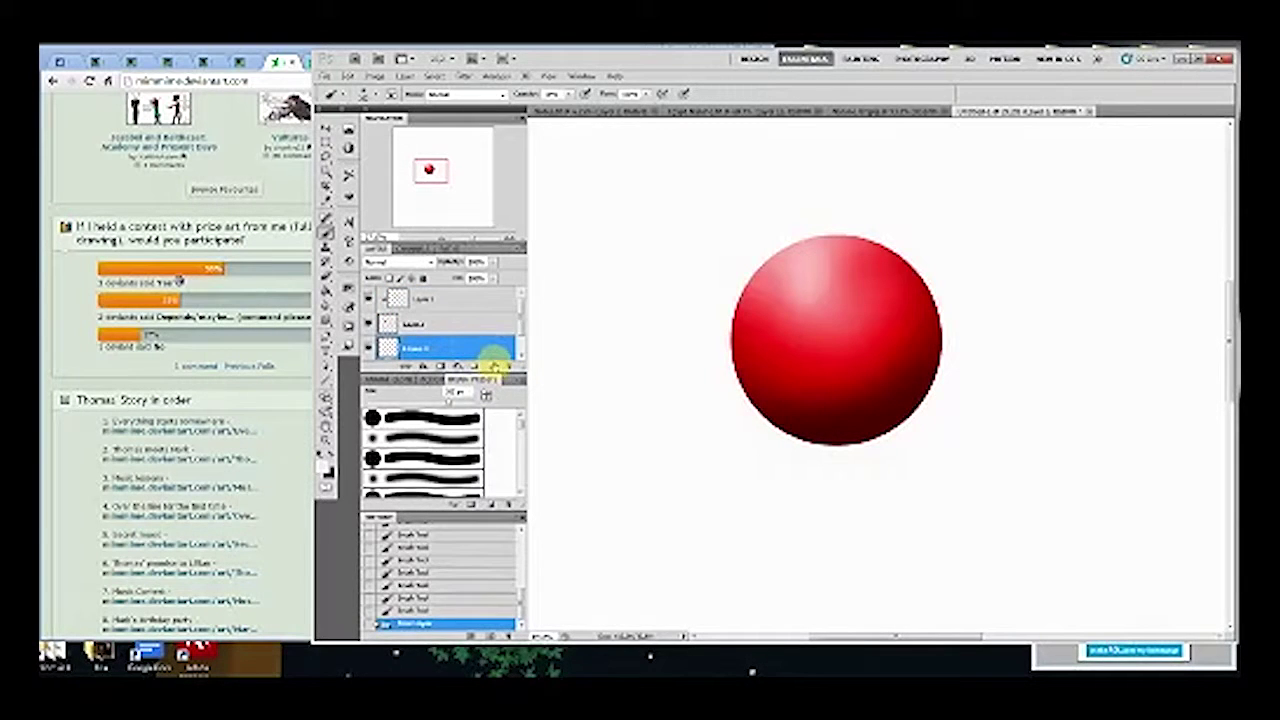
left_click_drag(523, 323, 522, 328)
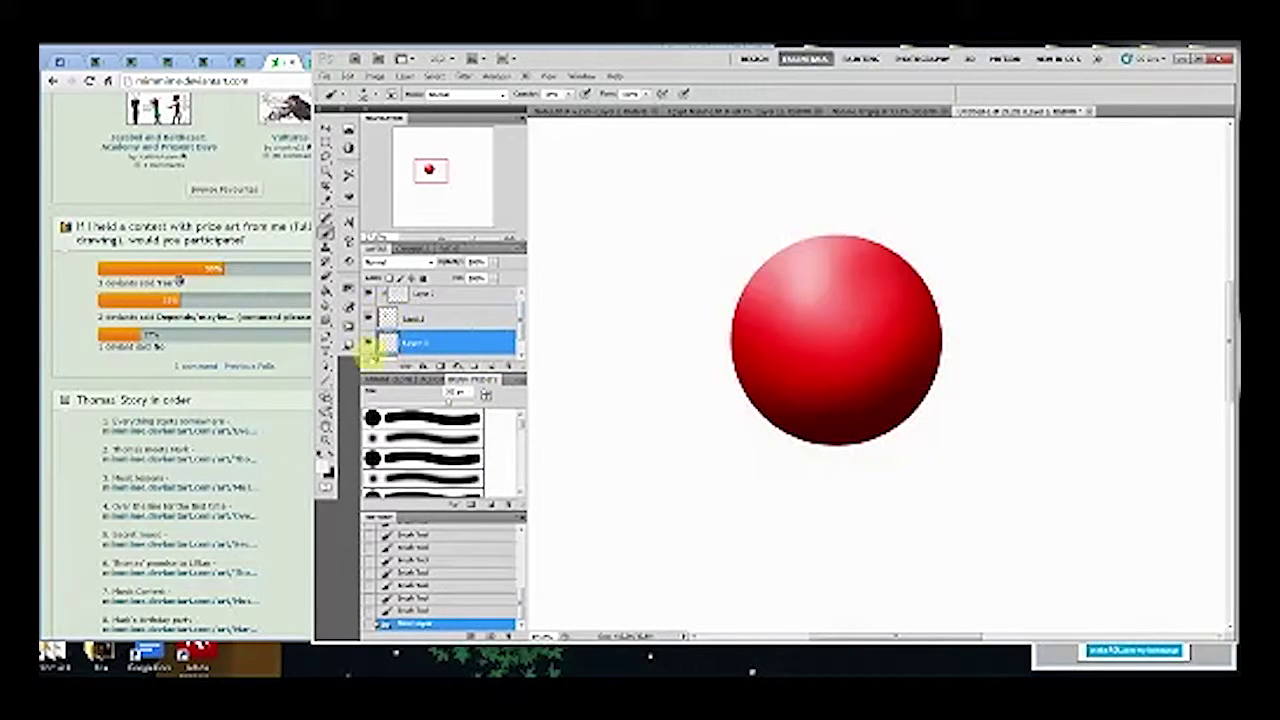
left_click(370, 317)
left_click(370, 317)
left_click(369, 292)
left_click(369, 292)
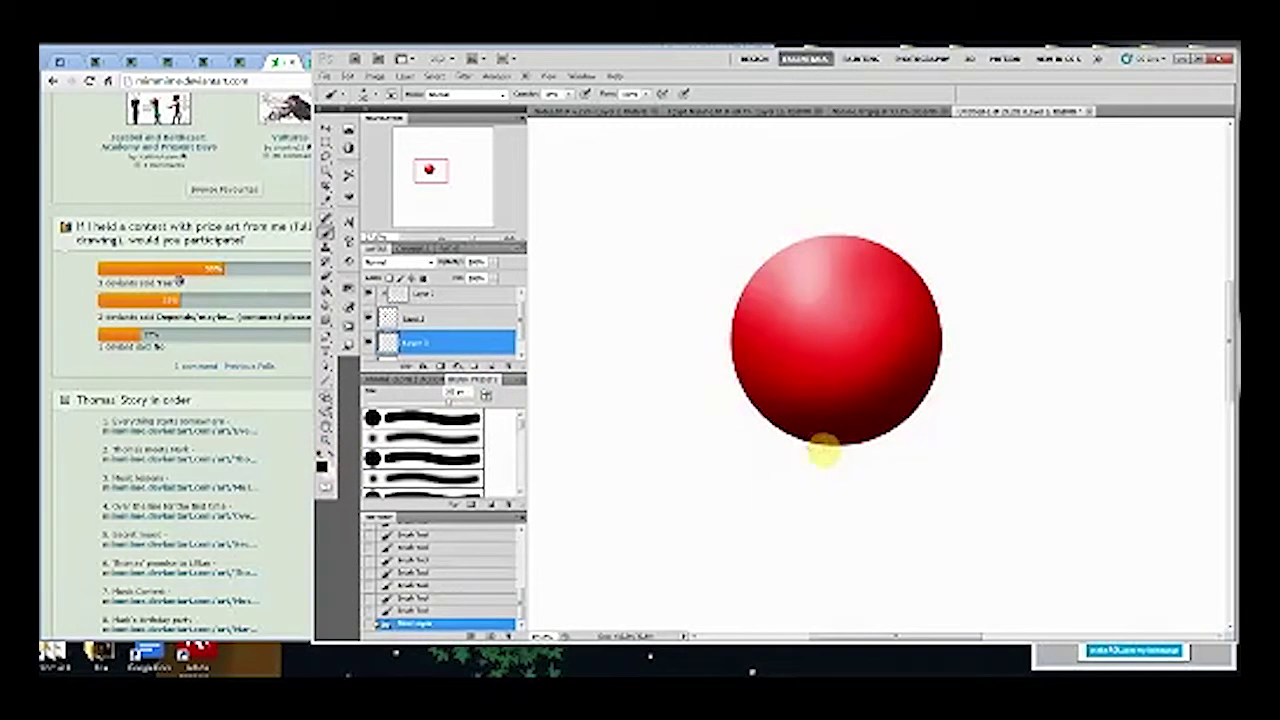
mouse_move(853, 438)
left_mouse_down()
mouse_move(937, 439)
mouse_move(814, 435)
mouse_move(903, 428)
mouse_move(852, 448)
mouse_move(851, 424)
mouse_move(935, 435)
mouse_move(857, 450)
mouse_move(838, 421)
mouse_move(928, 420)
mouse_move(861, 455)
mouse_move(818, 440)
mouse_move(827, 416)
mouse_move(930, 425)
mouse_move(823, 426)
mouse_move(931, 444)
mouse_move(840, 424)
mouse_move(847, 455)
mouse_move(817, 429)
mouse_move(900, 431)
mouse_move(878, 458)
mouse_move(808, 448)
mouse_move(838, 427)
mouse_move(825, 450)
mouse_move(846, 426)
mouse_move(827, 445)
mouse_move(856, 446)
mouse_move(820, 435)
left_mouse_up()
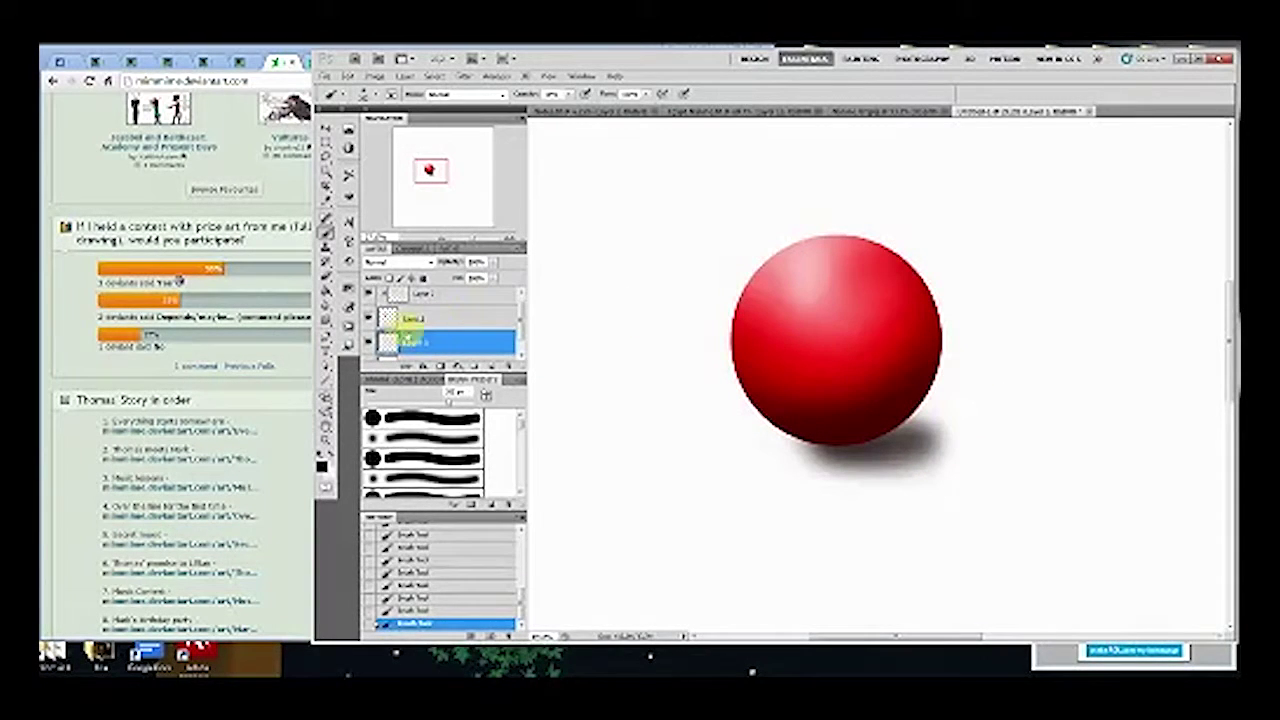
Hide and show the shadow, shading and circle layers one by one to examine what each contributes.
left_click(368, 343)
left_click(368, 343)
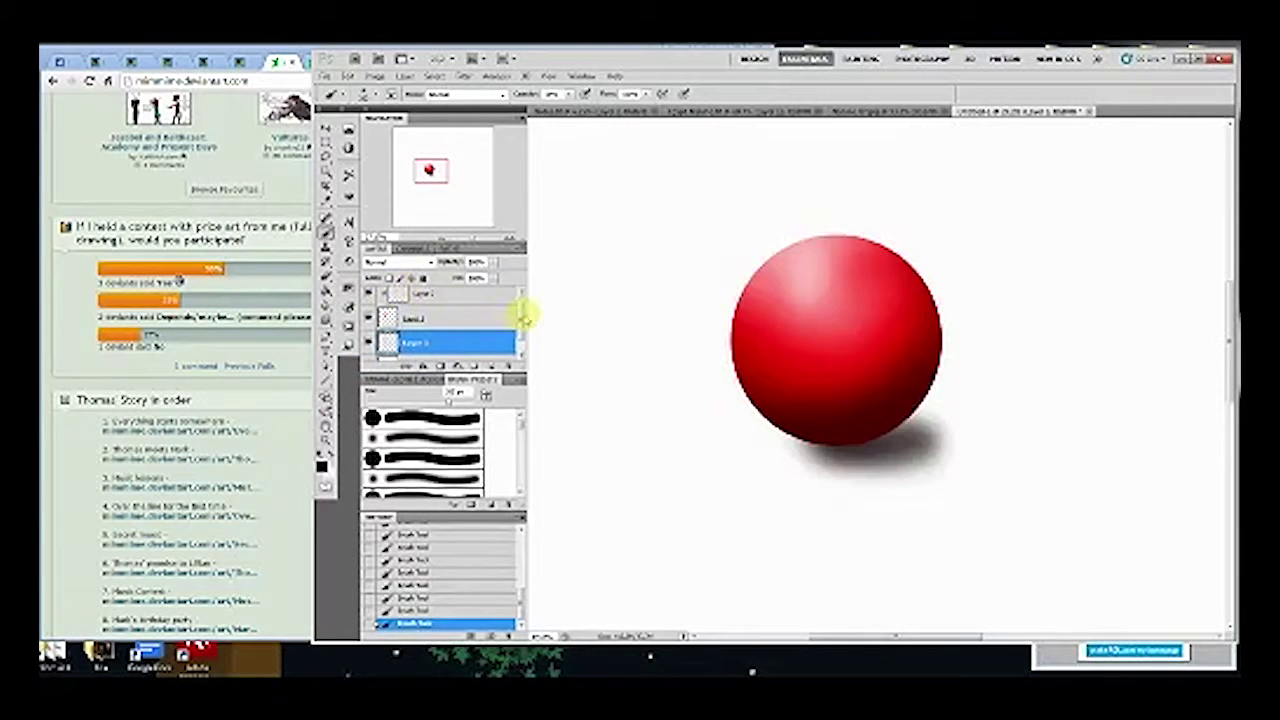
left_click_drag(522, 314, 518, 308)
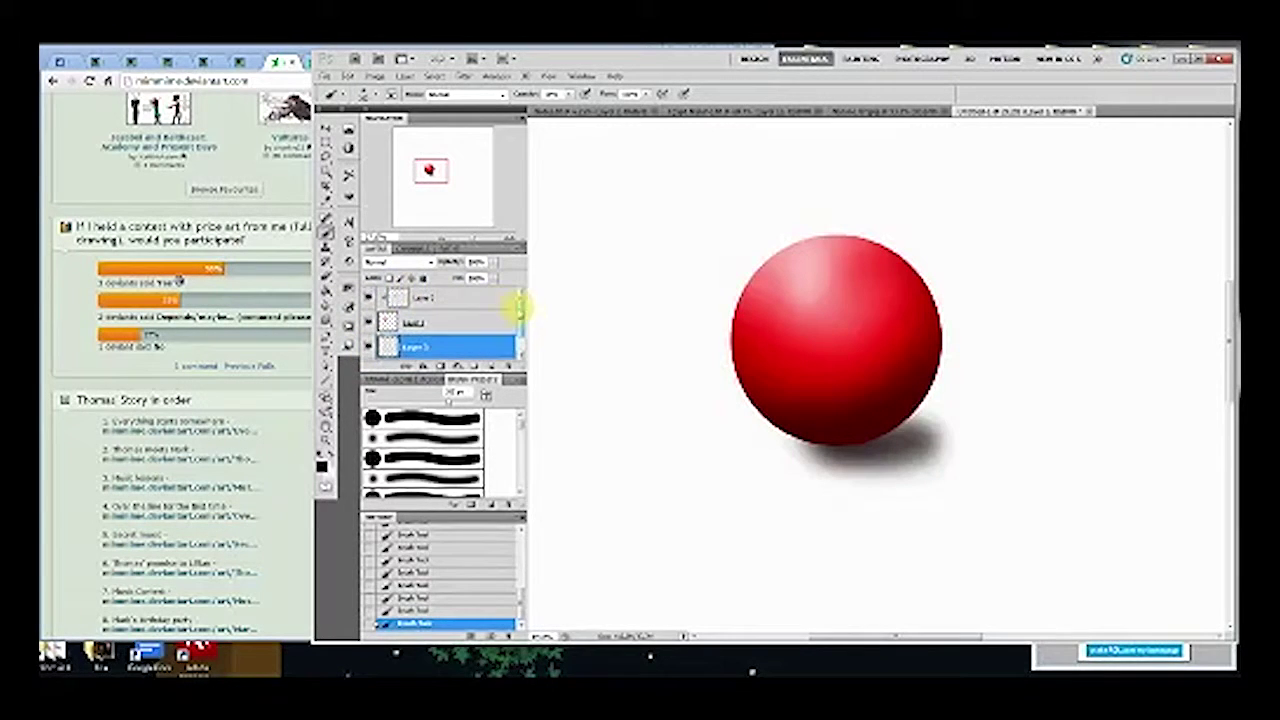
left_click(369, 297)
left_click(368, 297)
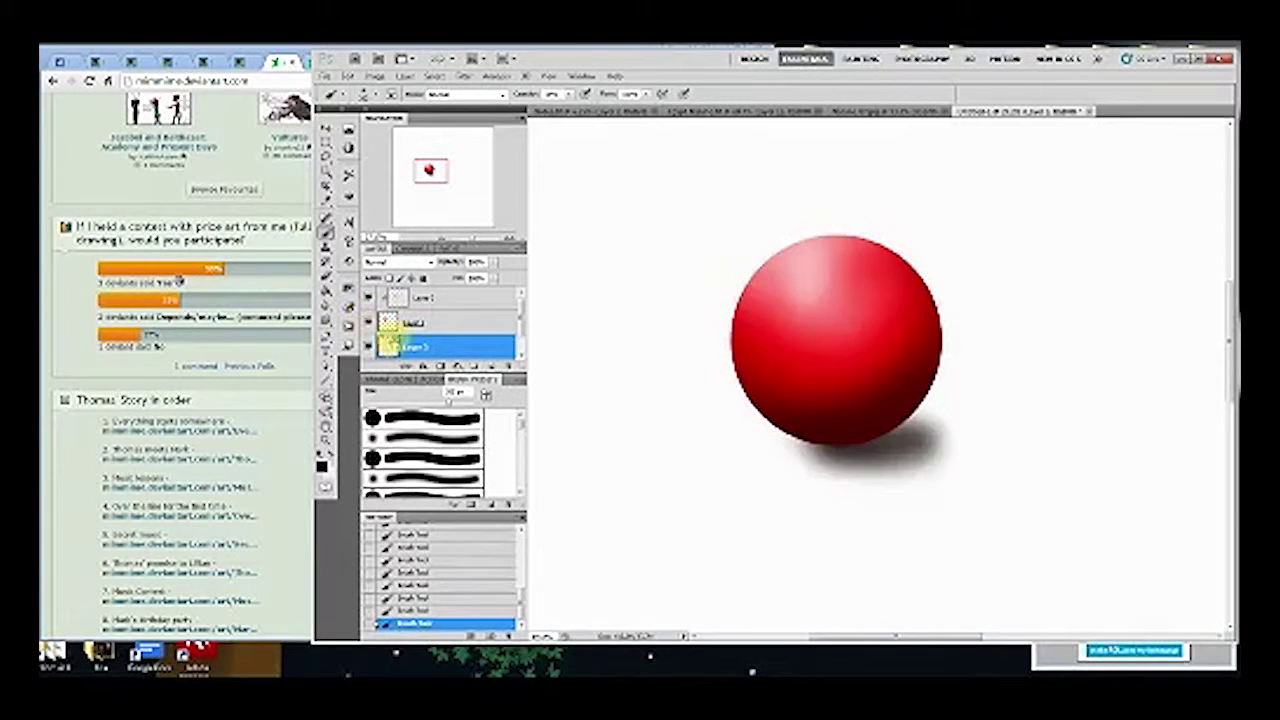
left_click(368, 321)
left_click(368, 321)
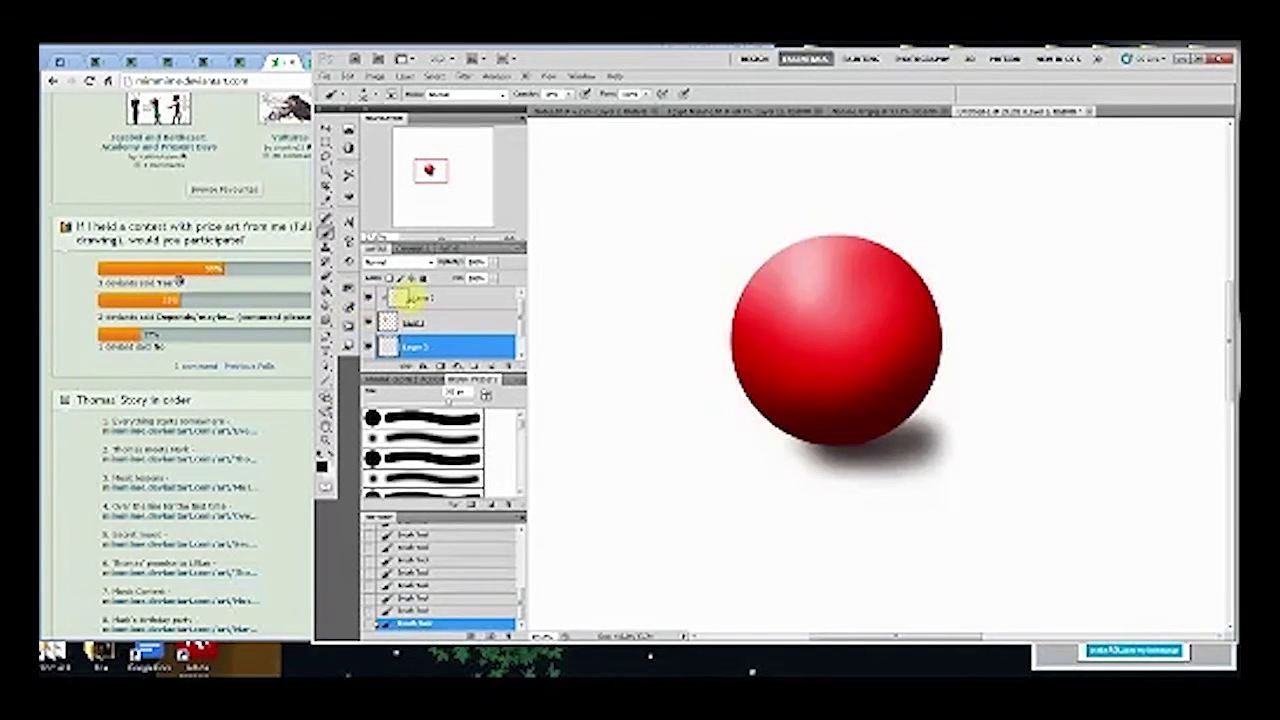
Release and re-create the shading layer's clipping mask to compare the ball with and without it.
left_click(400, 297)
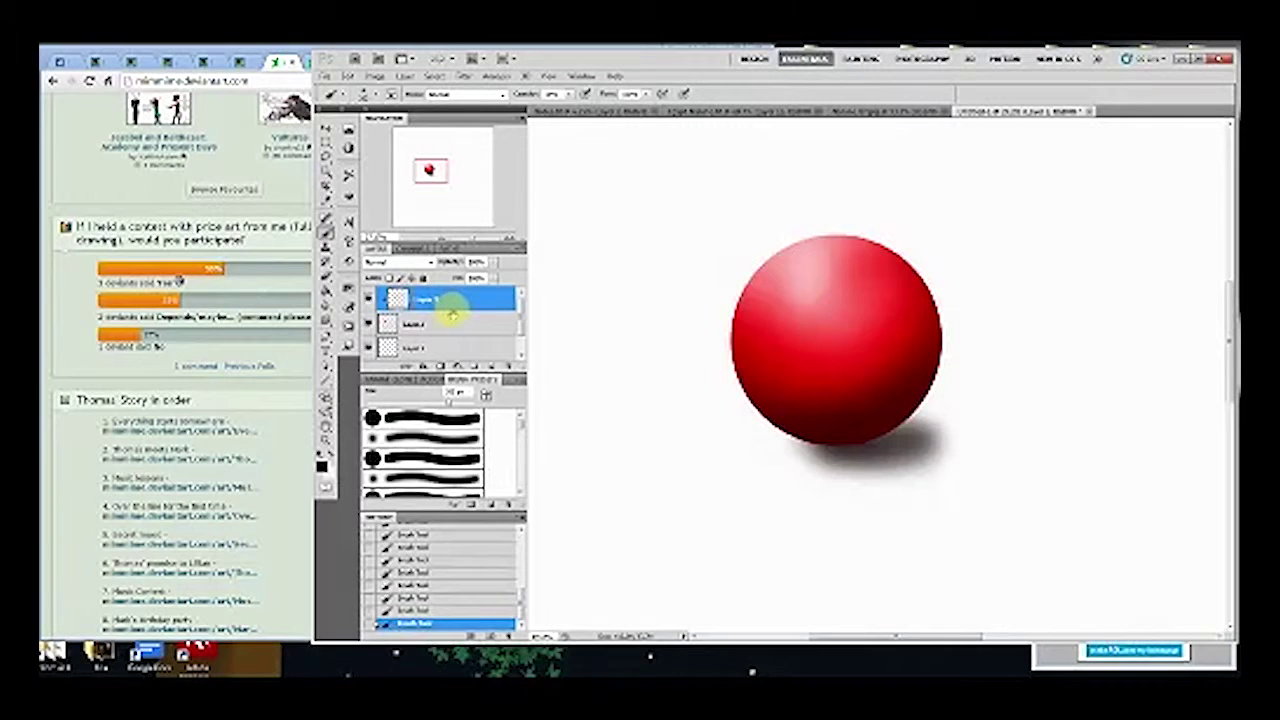
left_click(457, 311, "alt")
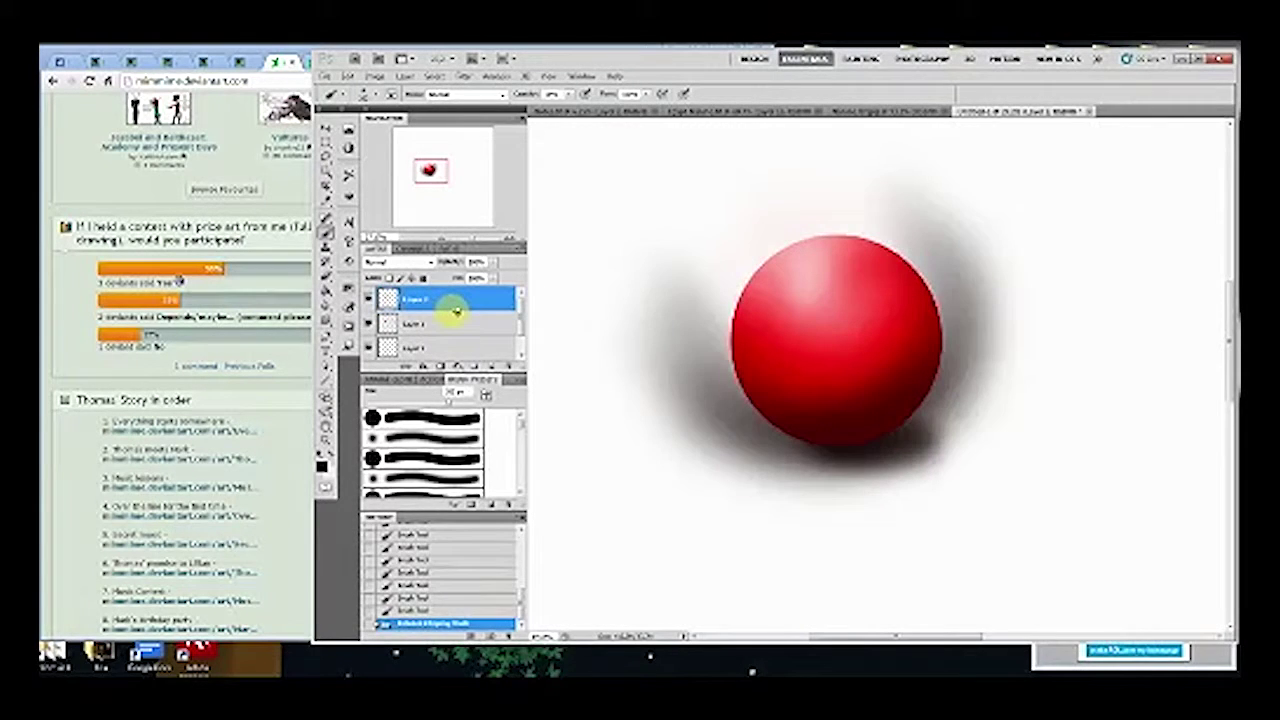
left_click(456, 312, "alt")
left_click(456, 312, "alt")
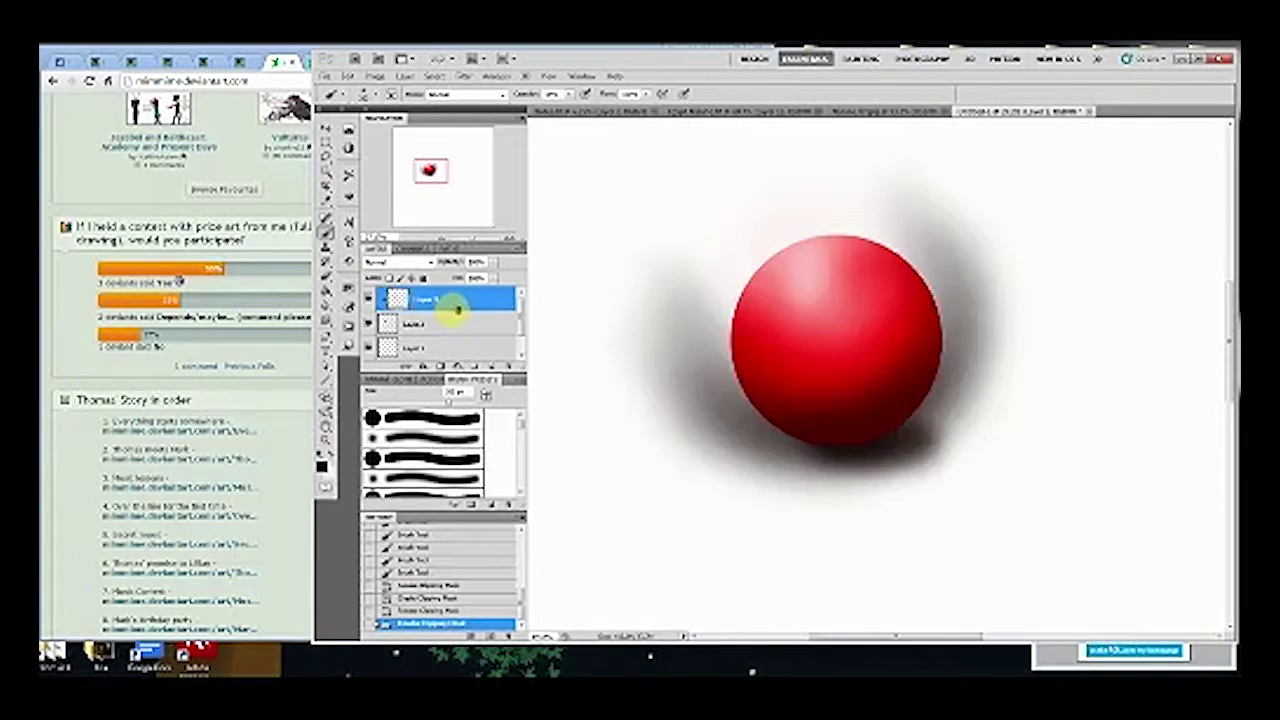
left_click(455, 310, "alt")
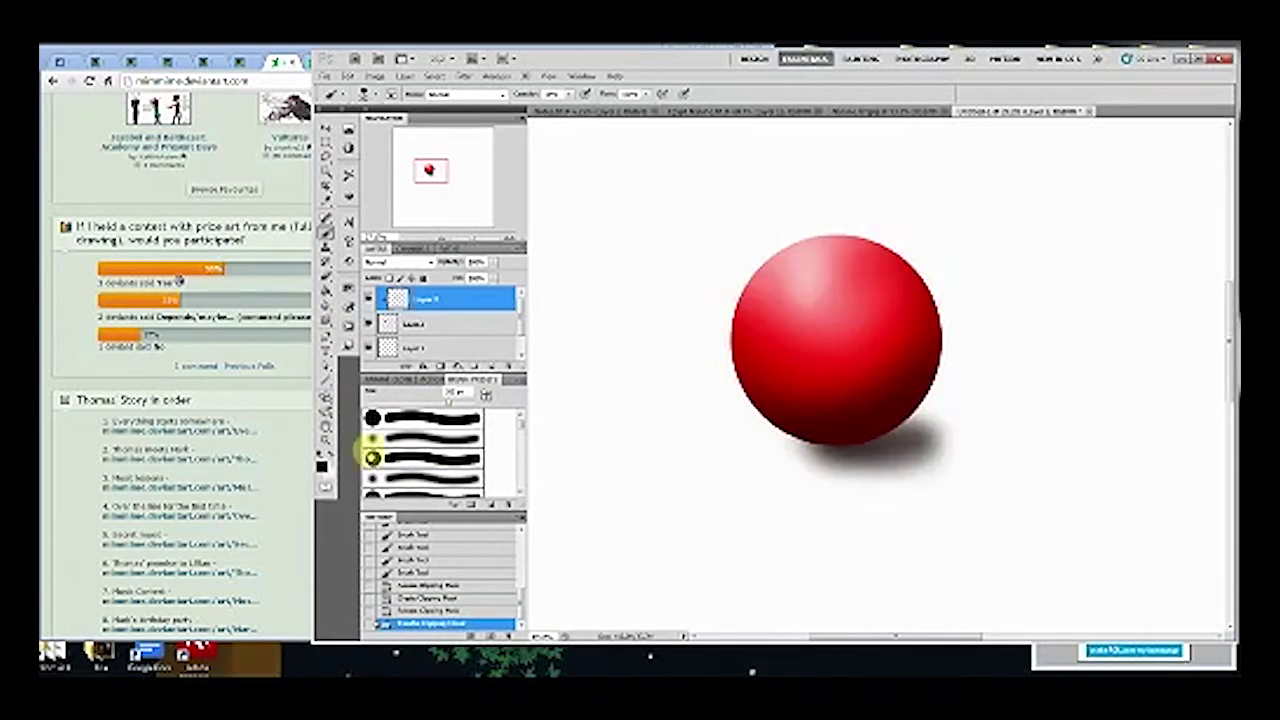
Raise the brush opacity to full and make the shadow layer active for painting.
left_click(569, 94)
left_click_drag(573, 108, 655, 105)
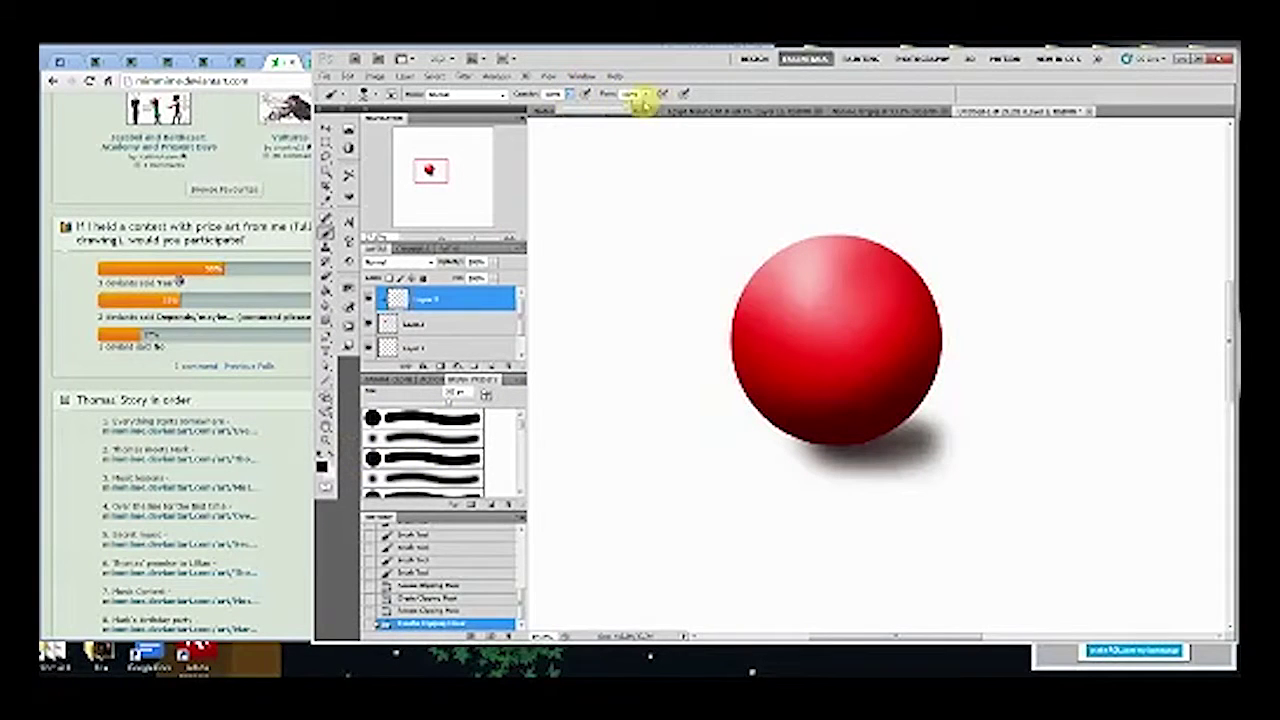
left_click(596, 182)
left_click(586, 184)
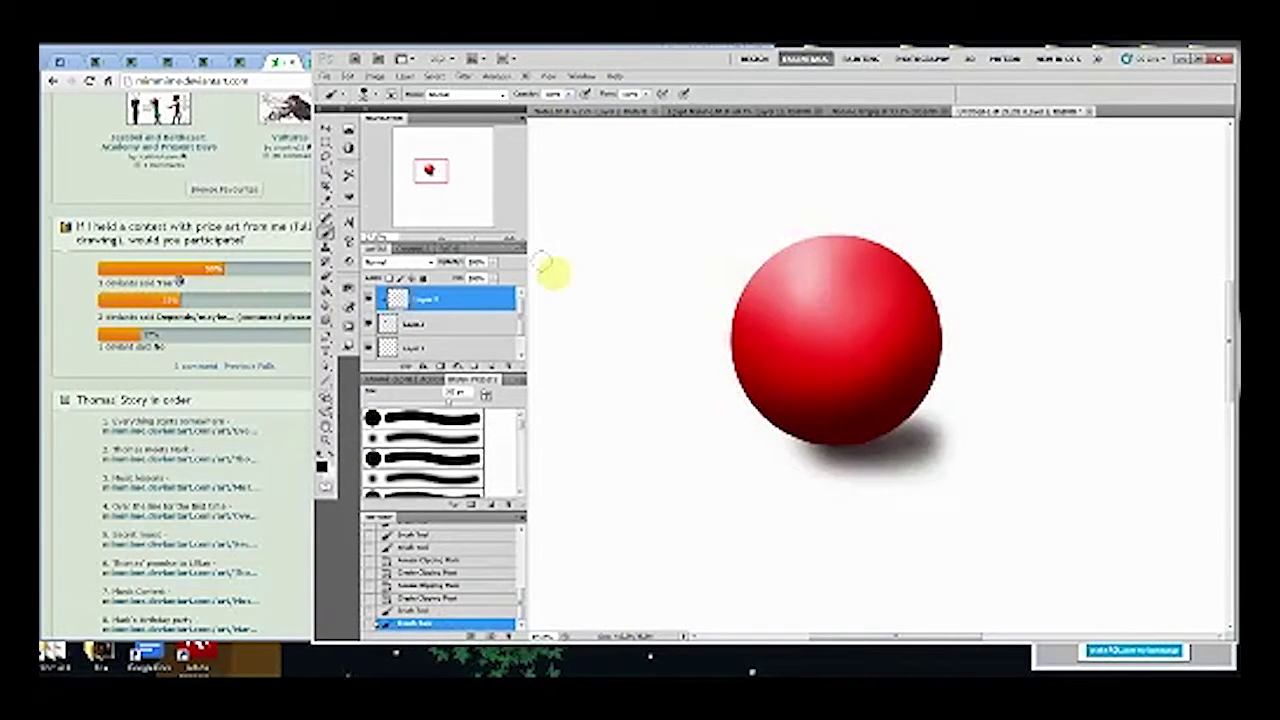
left_click(471, 345)
Handwrite "Tada!!" in black above the ball and draw a smiling mouth with a tongue under the exclamation marks.
left_click_drag(615, 175, 620, 230)
mouse_move(575, 188)
left_mouse_down()
mouse_move(606, 157)
mouse_move(658, 205)
mouse_move(690, 212)
left_mouse_up()
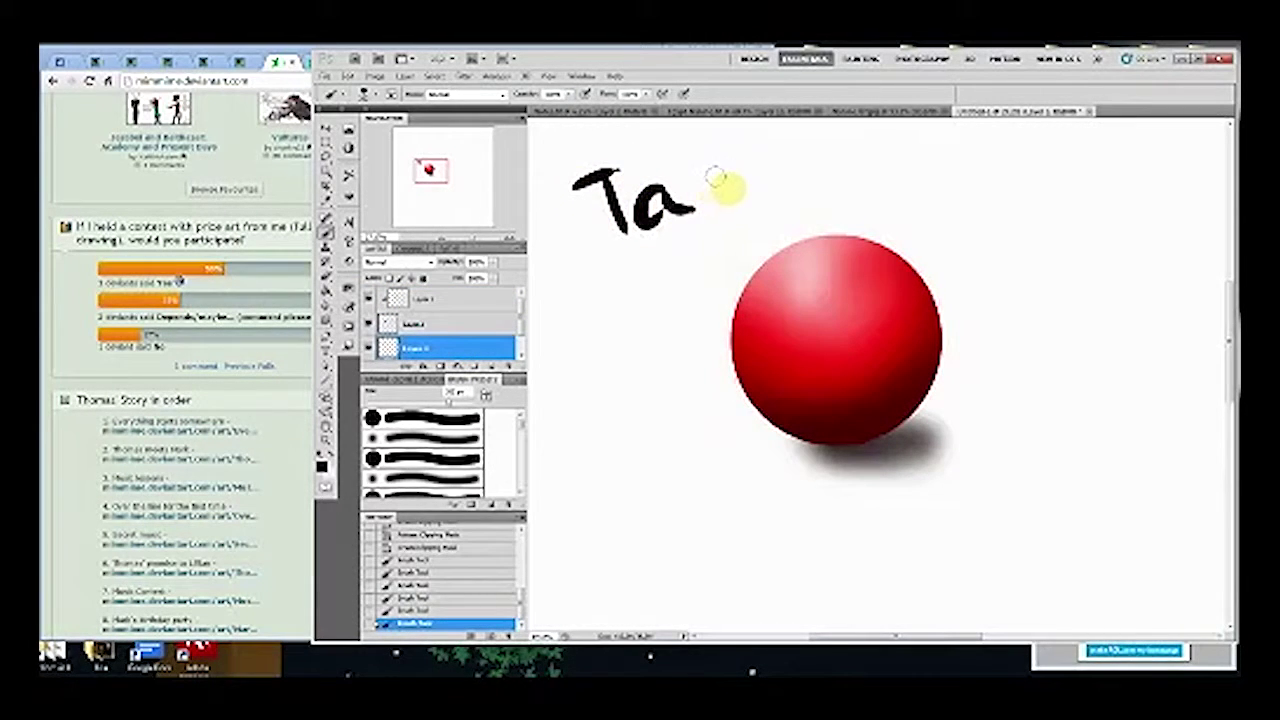
mouse_move(711, 160)
left_mouse_down()
mouse_move(735, 130)
mouse_move(752, 195)
left_mouse_up()
left_click_drag(805, 162, 848, 190)
left_click(872, 180)
mouse_move(889, 130)
left_mouse_down()
mouse_move(892, 160)
mouse_move(948, 172)
mouse_move(955, 208)
mouse_move(918, 240)
mouse_move(1060, 192)
left_mouse_up()
mouse_move(960, 262)
left_mouse_down()
mouse_move(986, 243)
mouse_move(982, 276)
left_mouse_up()
left_click_drag(1040, 188, 1090, 214)
left_click_drag(878, 214, 898, 230)
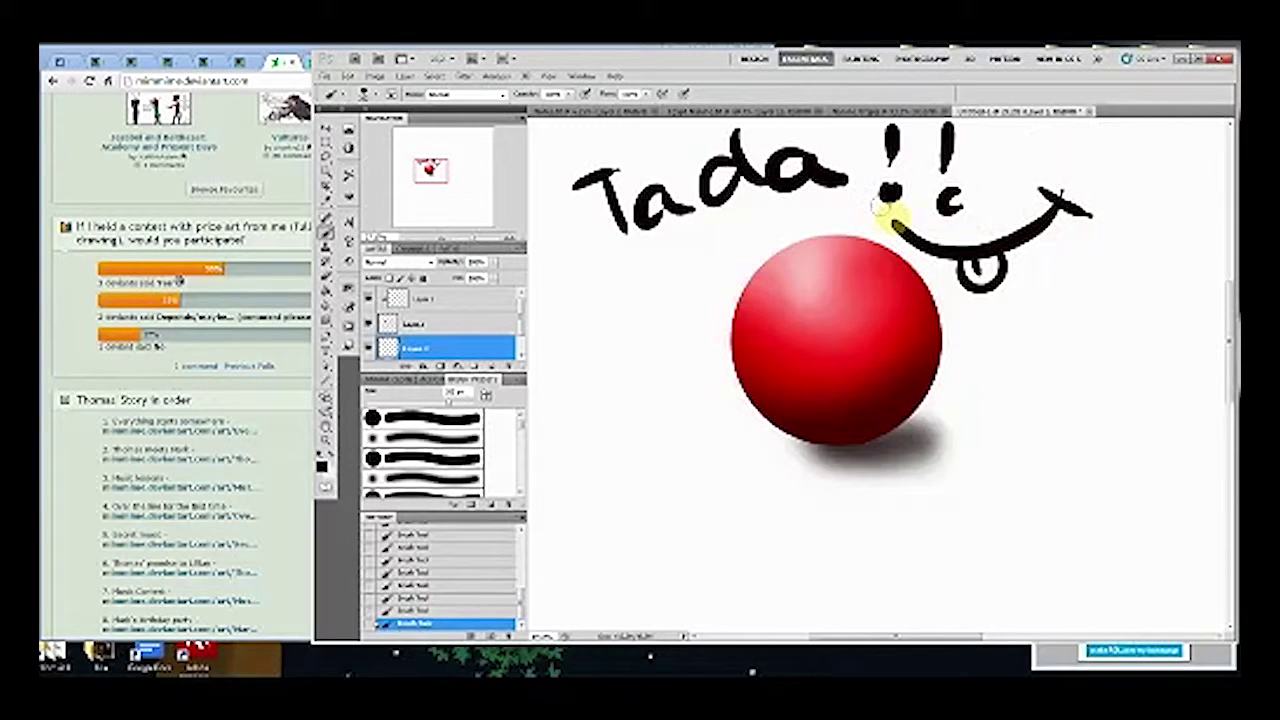
Handwrite "Ball" in black below the ball and draw an arrow from the word towards the ball.
left_click_drag(582, 517, 600, 585)
mouse_move(576, 512)
left_mouse_down()
mouse_move(618, 534)
mouse_move(602, 590)
left_mouse_up()
left_click_drag(645, 532, 728, 562)
left_click_drag(705, 458, 722, 560)
mouse_move(750, 442)
left_mouse_down()
mouse_move(780, 556)
mouse_move(838, 487)
mouse_move(834, 498)
mouse_move(866, 502)
mouse_move(850, 496)
mouse_move(859, 487)
left_mouse_up()
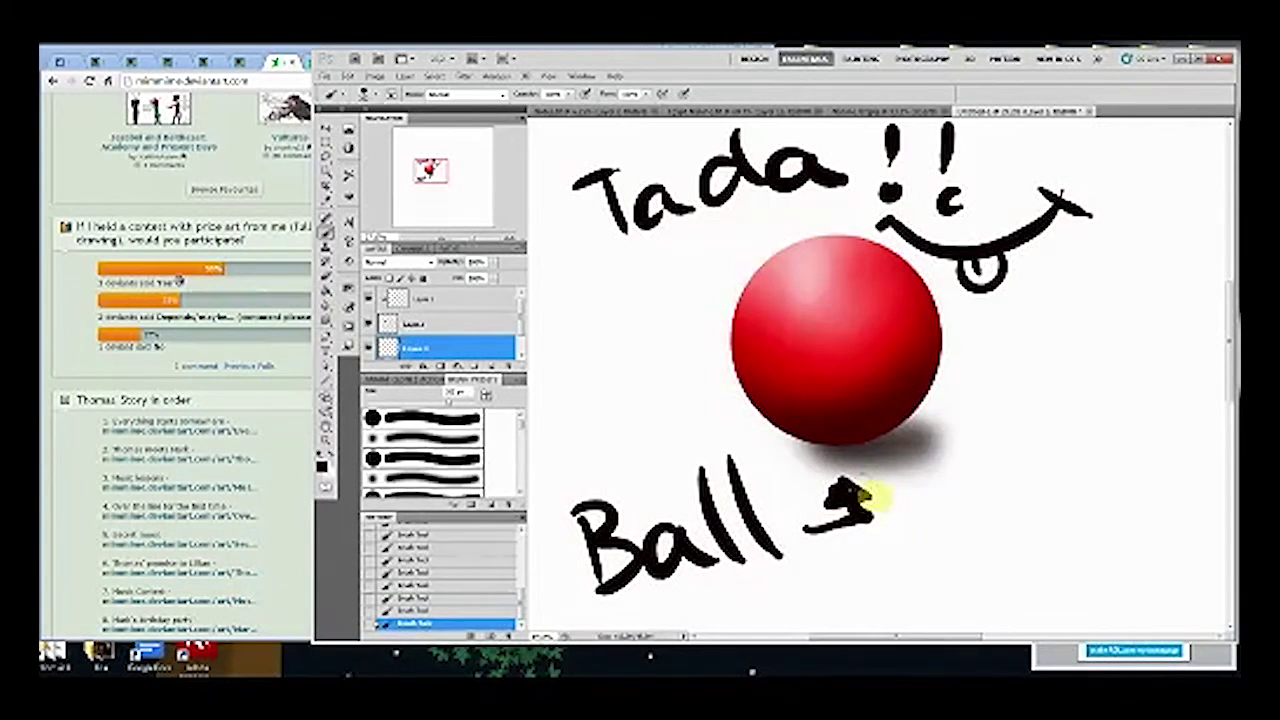